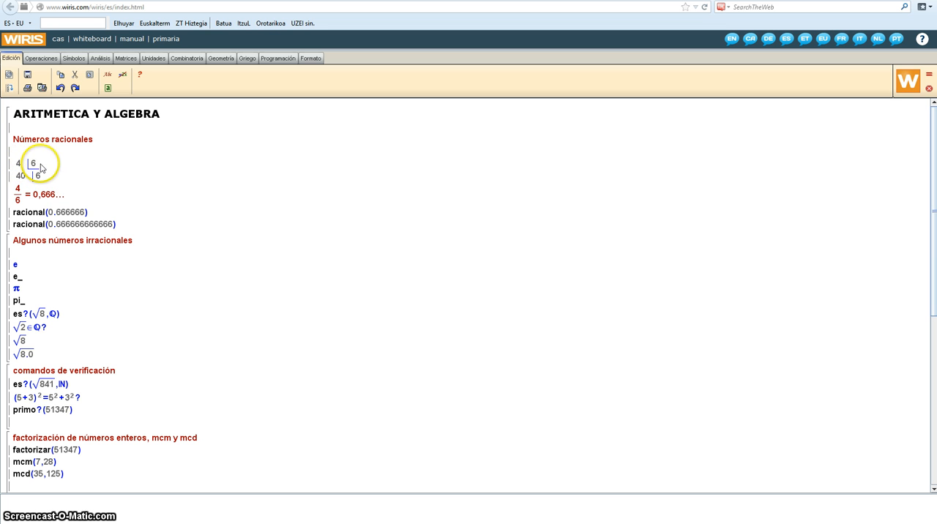
# Calculate the "Números racionales" block with its integer divisions and racional conversions
pyautogui.click(40, 167)
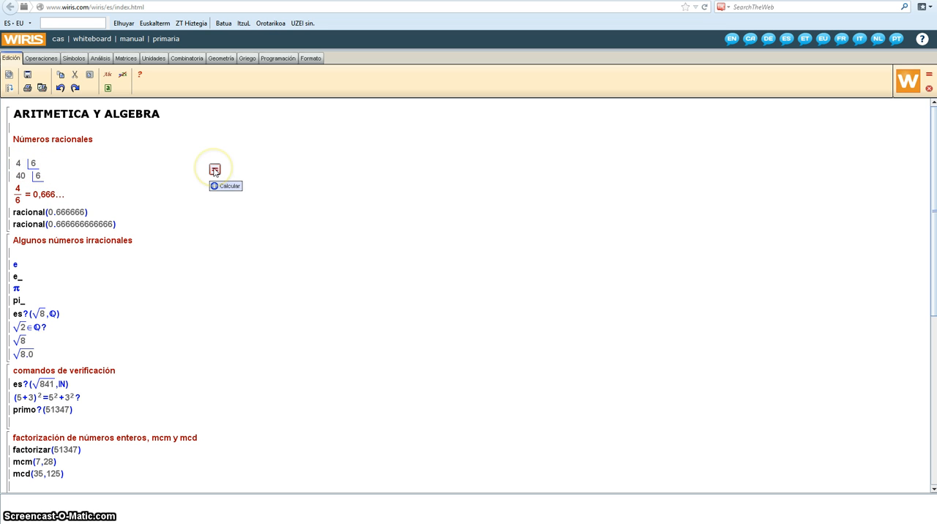
pyautogui.click(215, 170)
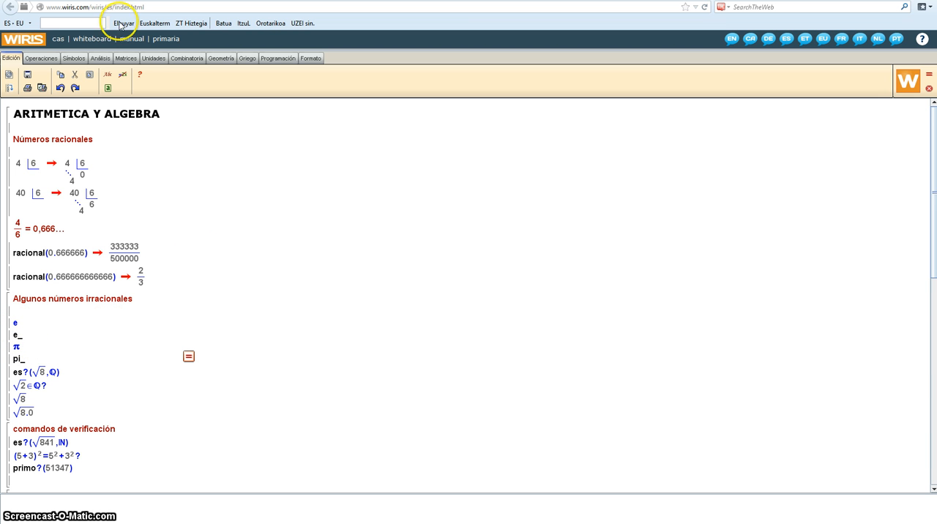
# Look up the exact and decimal symbols for pi and e, and calculate the "Algunos números irracionales" block
pyautogui.click(76, 60)
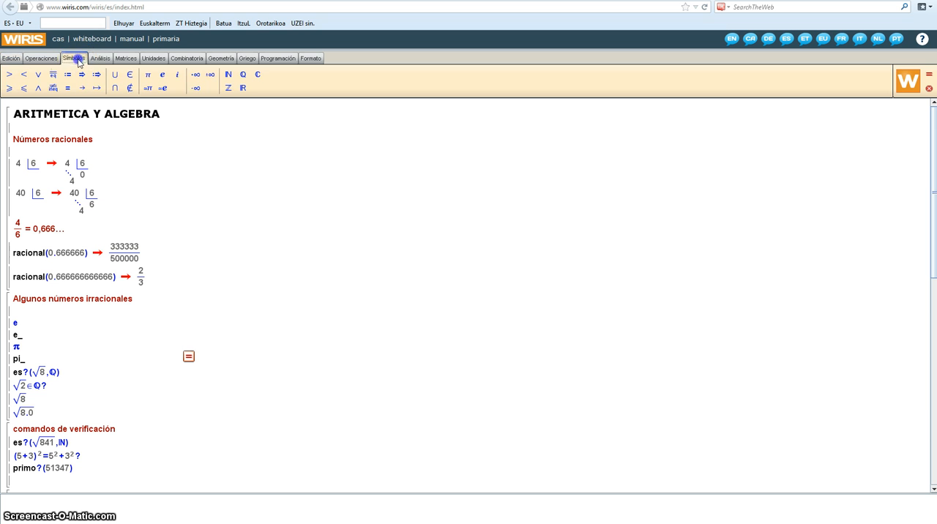
pyautogui.click(163, 89)
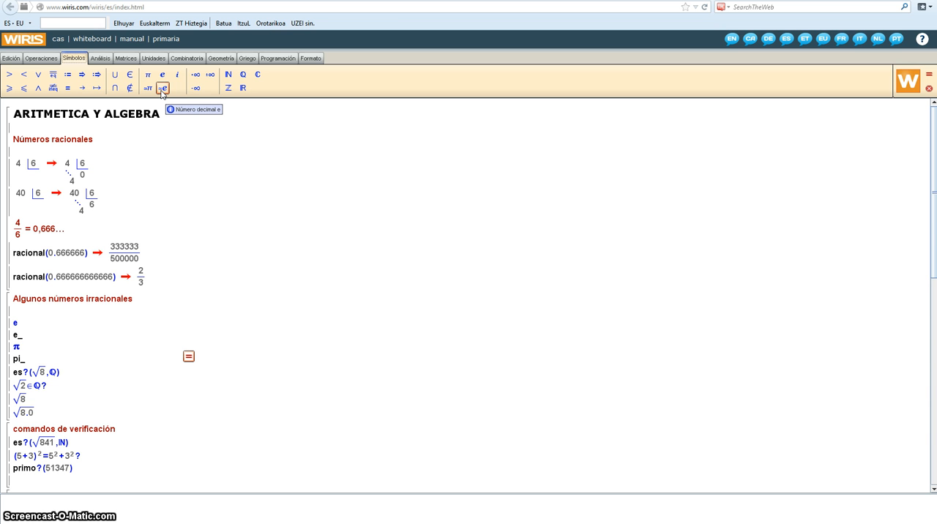
pyautogui.click(148, 76)
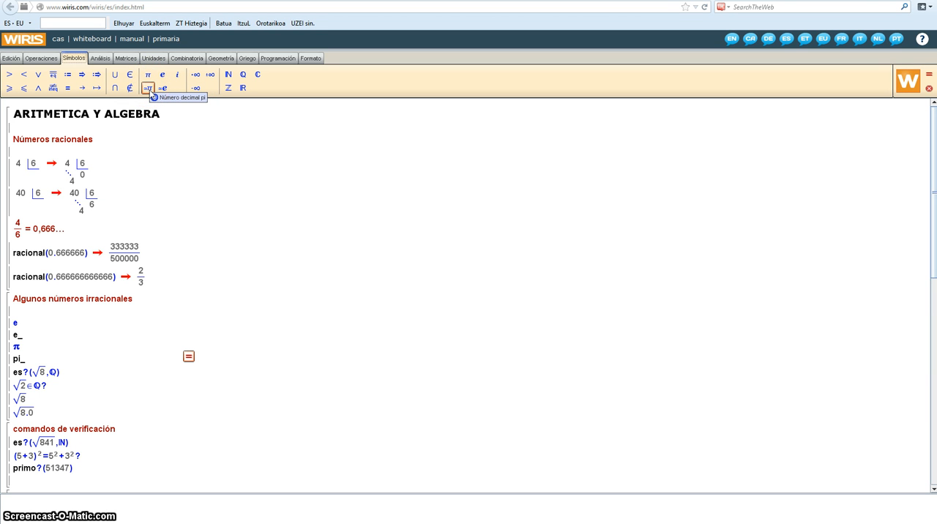
pyautogui.click(88, 340)
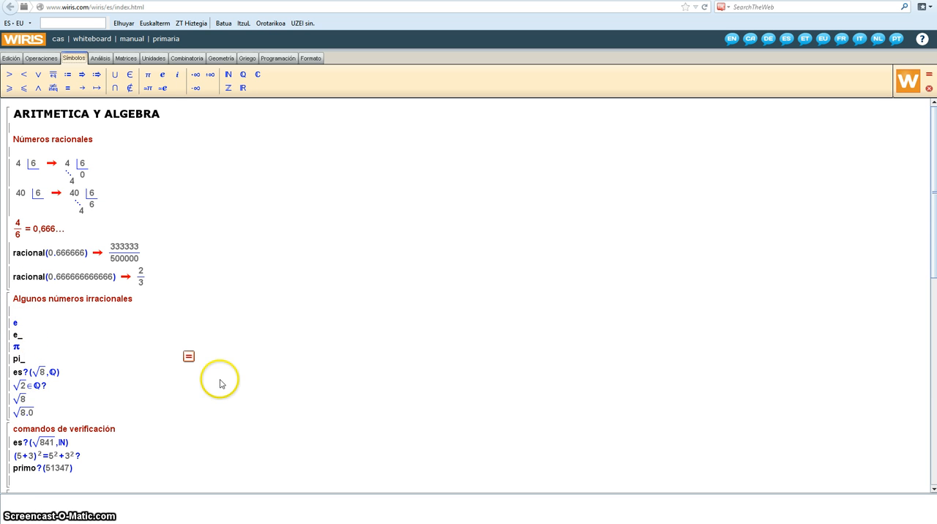
pyautogui.click(188, 357)
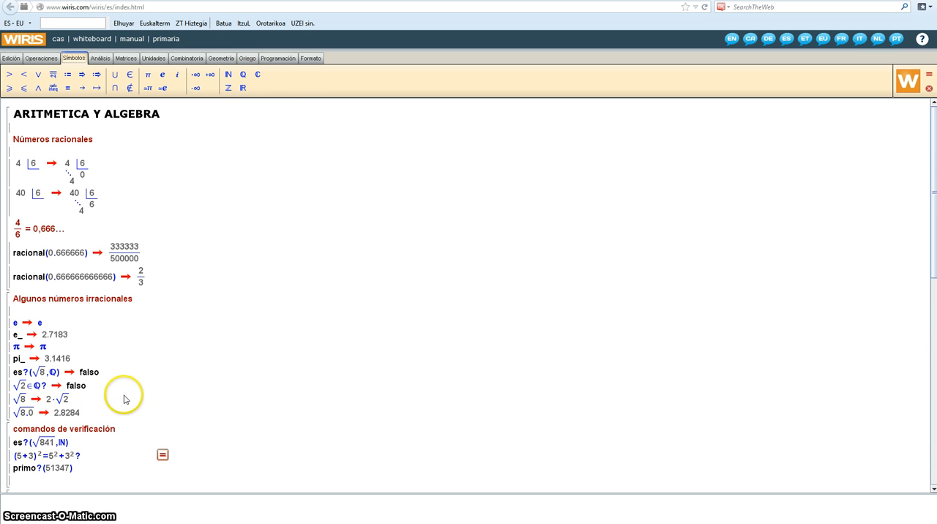
# Calculate the "comandos de verificación" block containing the es?, equality and primo? checks
pyautogui.click(27, 400)
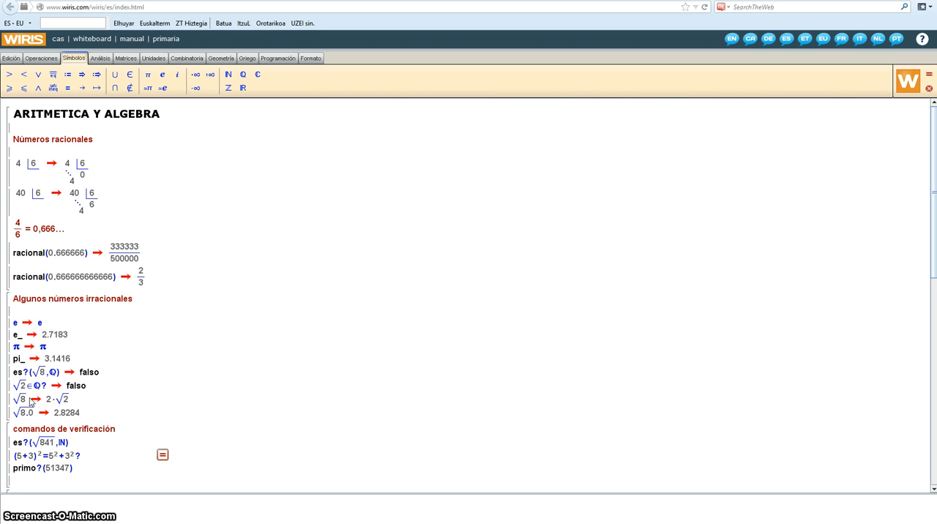
pyautogui.click(160, 417)
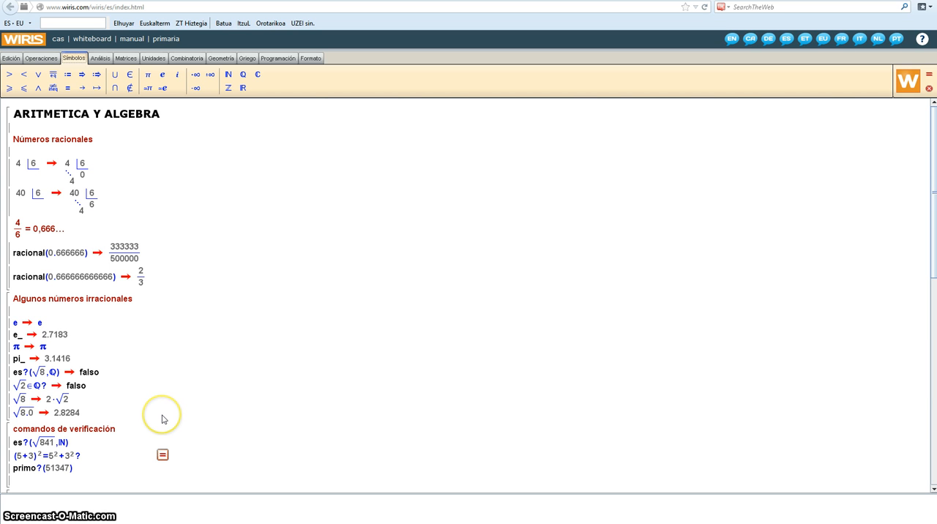
pyautogui.click(150, 411)
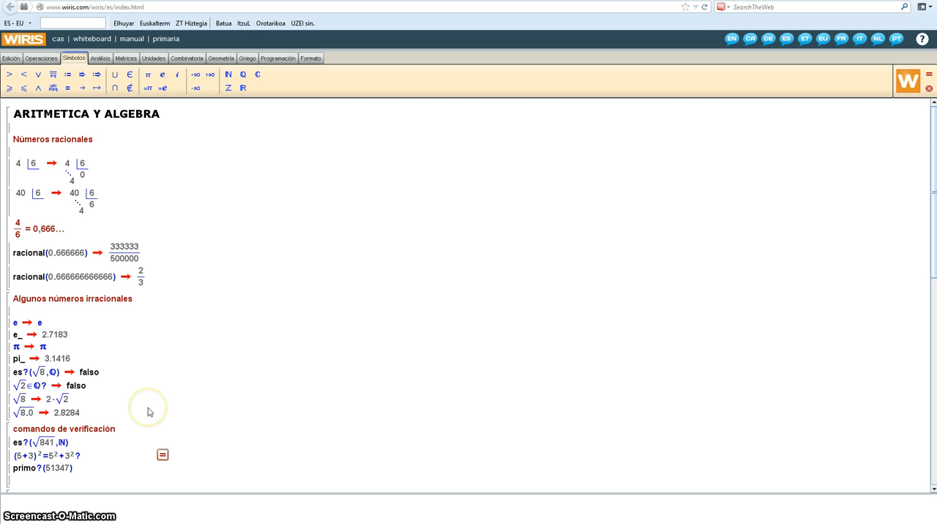
pyautogui.click(137, 397)
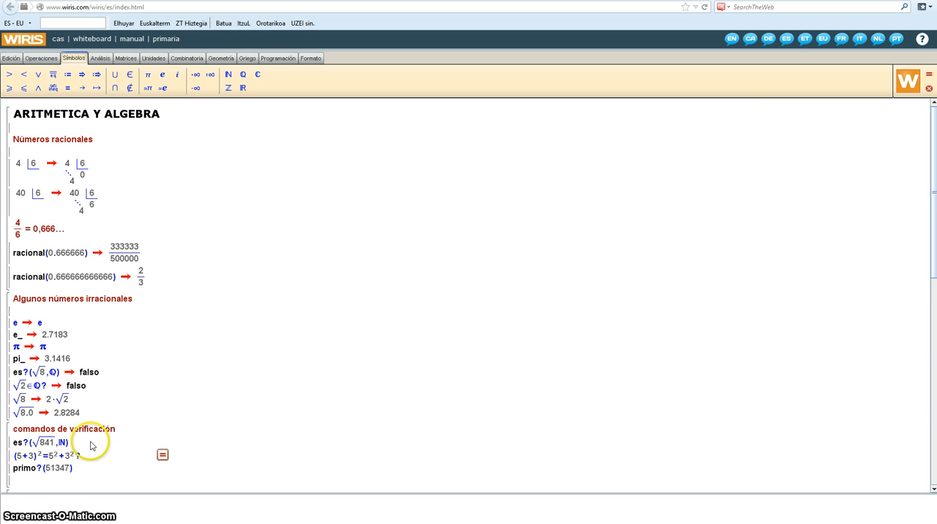
pyautogui.scroll(-1, 92, 444)
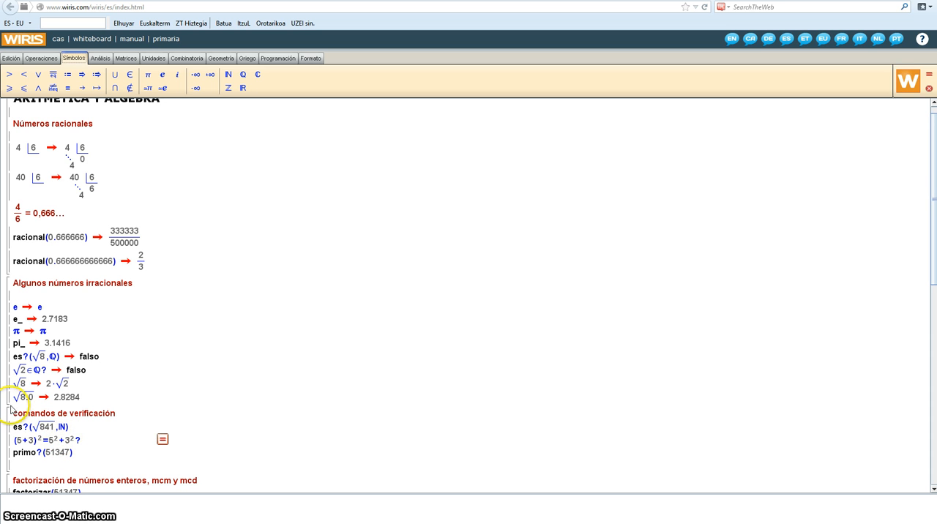
pyautogui.click(163, 440)
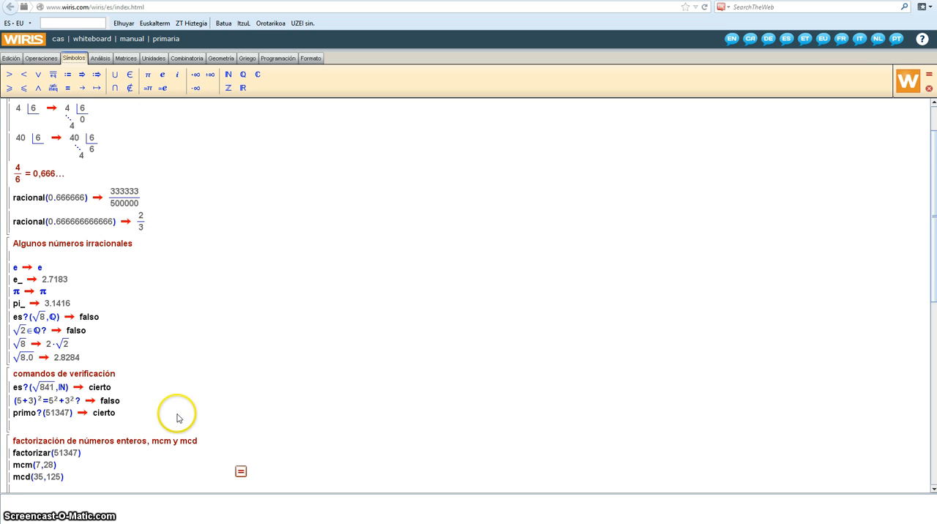
# Calculate the "factorización de números enteros, mcm y mcd" block
pyautogui.scroll(-1, 175, 408)
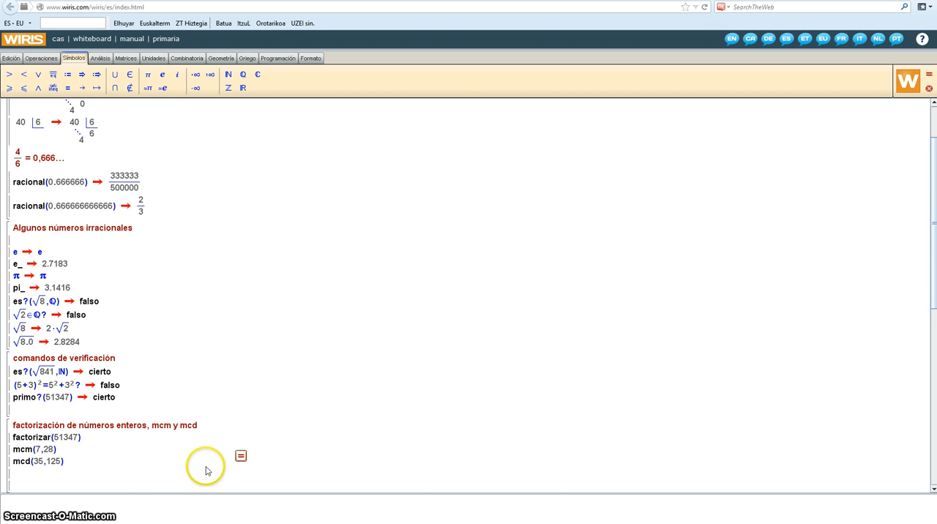
pyautogui.scroll(-1, 277, 456)
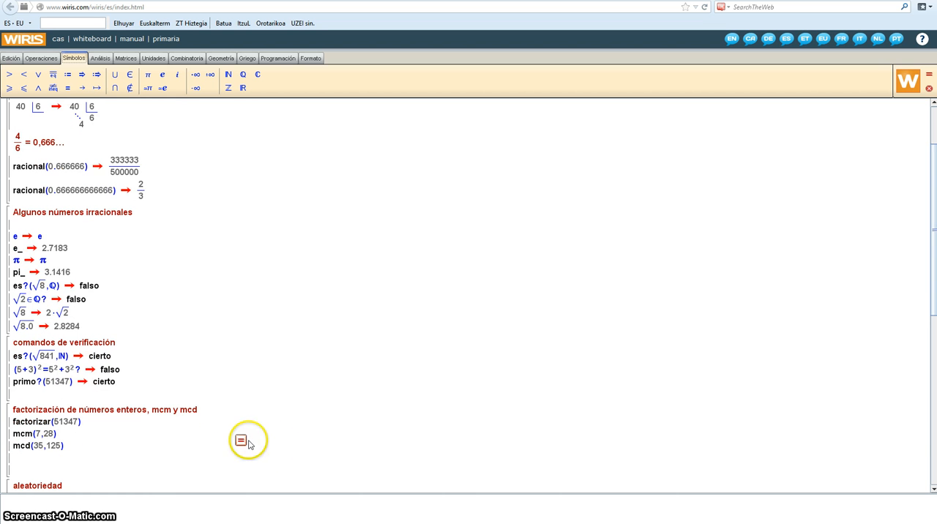
pyautogui.click(244, 440)
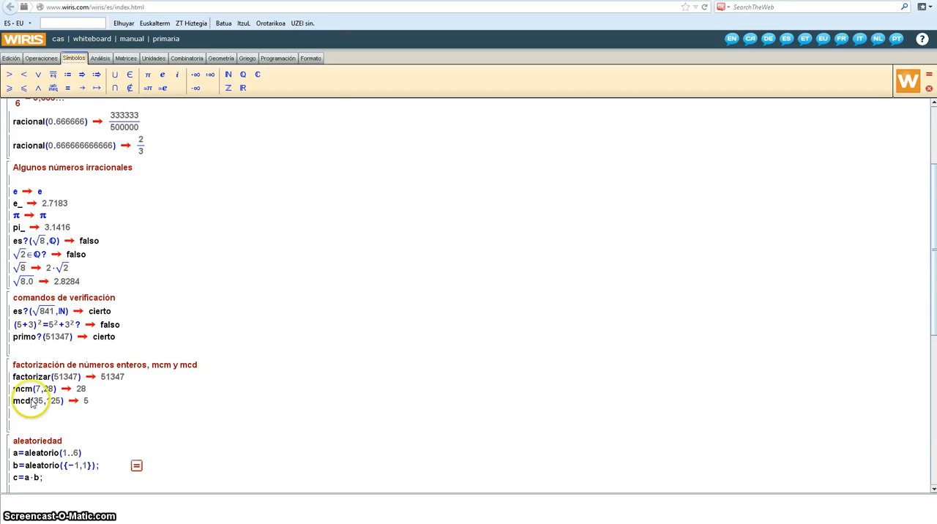
# Calculate the "aleatoriedad" block several times to draw new random values for a
pyautogui.scroll(-1, 166, 409)
pyautogui.scroll(-2, 199, 392)
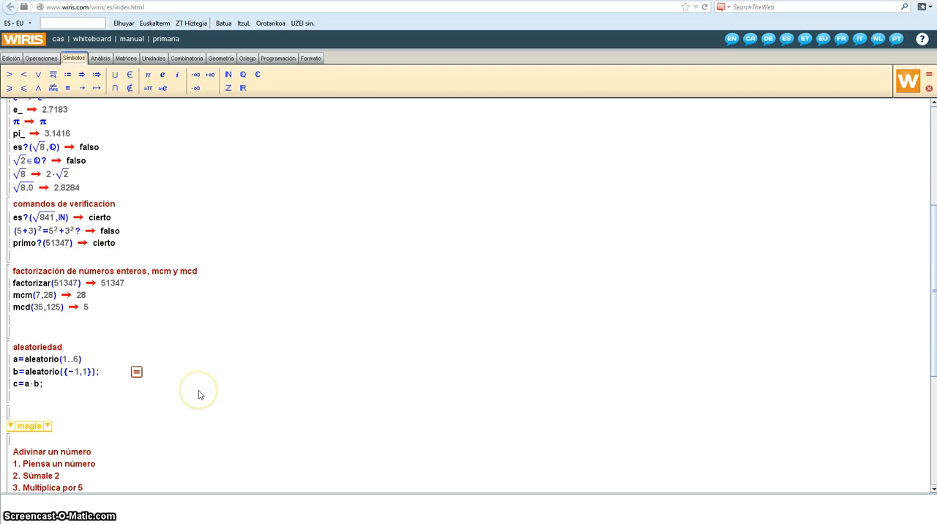
pyautogui.scroll(-1, 203, 393)
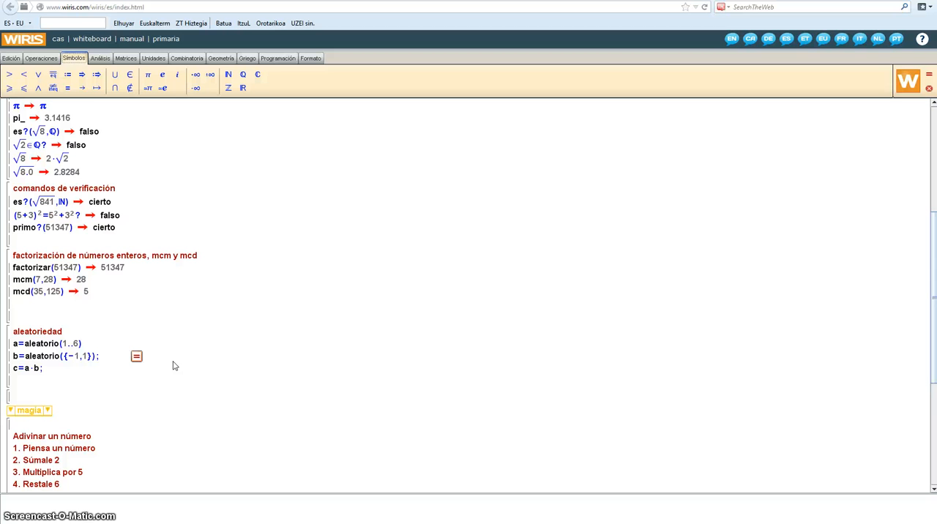
pyautogui.click(187, 363)
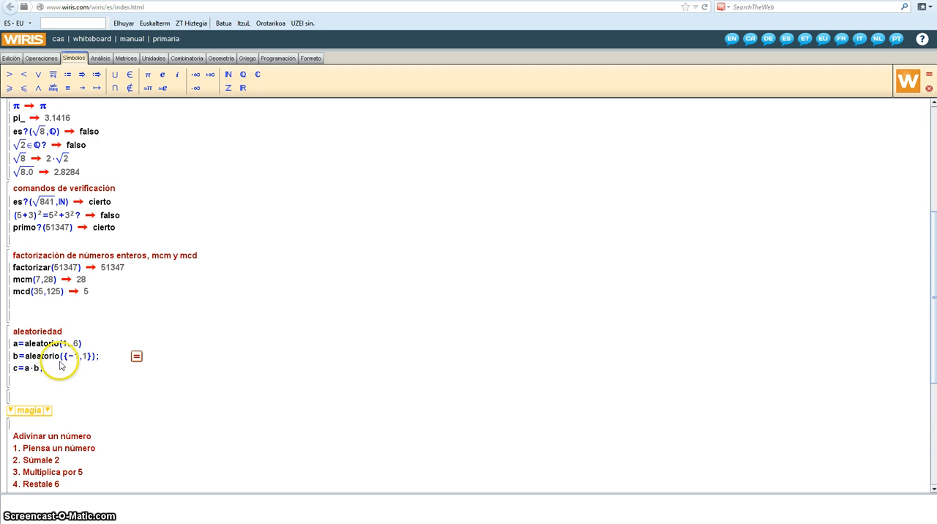
pyautogui.click(136, 357)
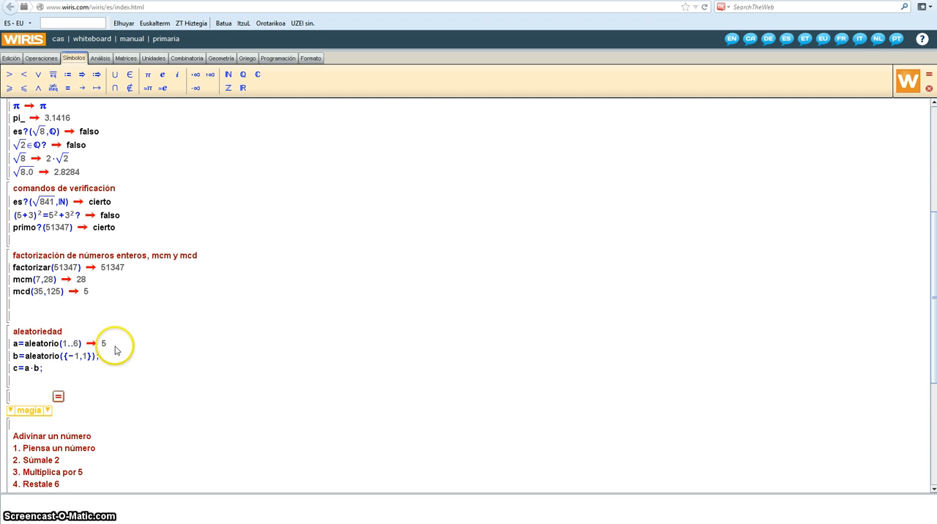
pyautogui.click(117, 341)
pyautogui.click(162, 356)
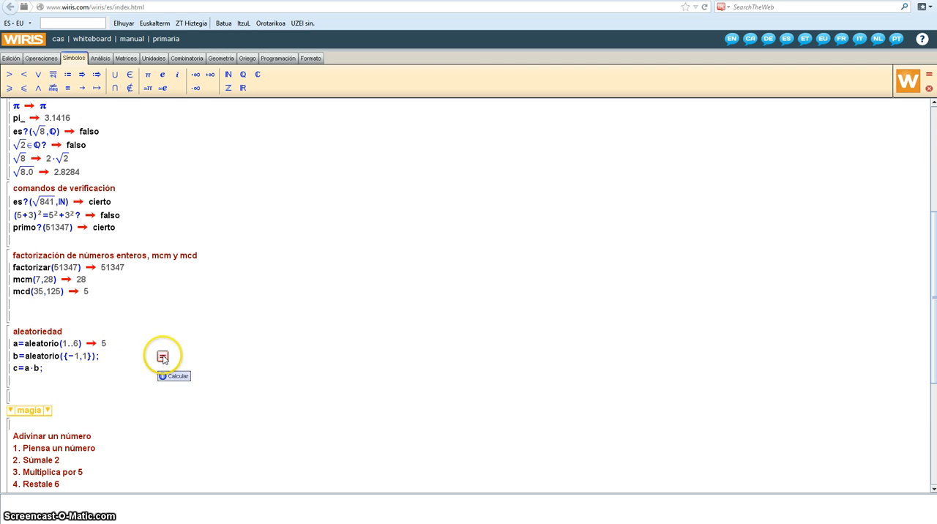
pyautogui.click(136, 346)
pyautogui.click(162, 357)
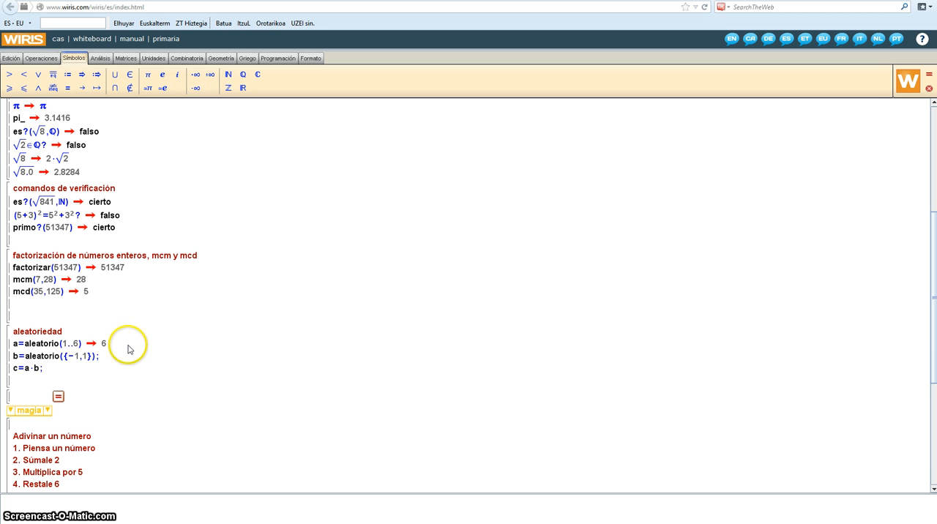
# Remove the semicolons ending the b and c lines, and recalculate the "aleatoriedad" block repeatedly to display all three values
pyautogui.click(100, 358)
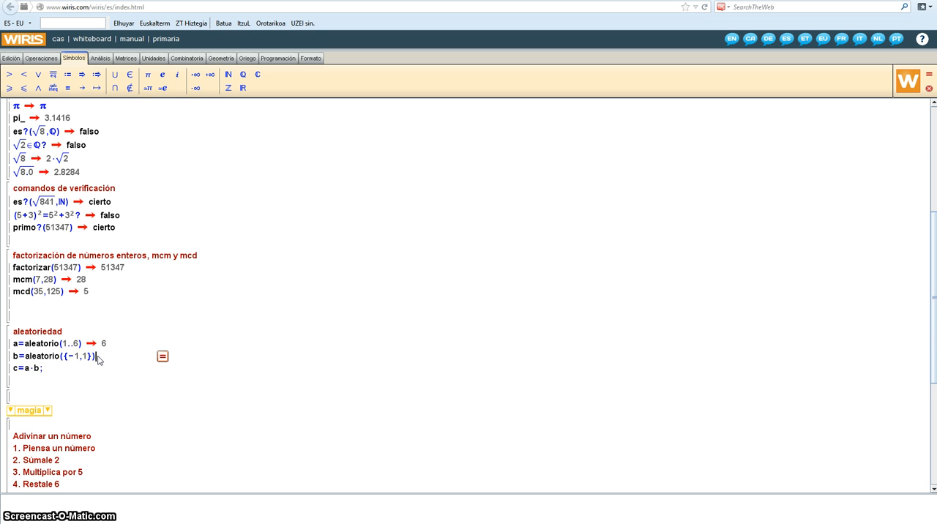
pyautogui.click(40, 372)
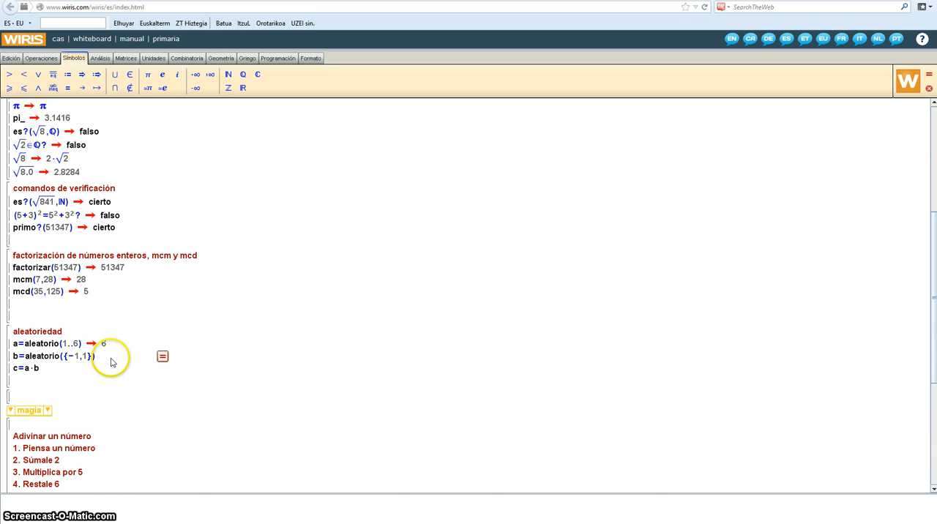
pyautogui.click(163, 357)
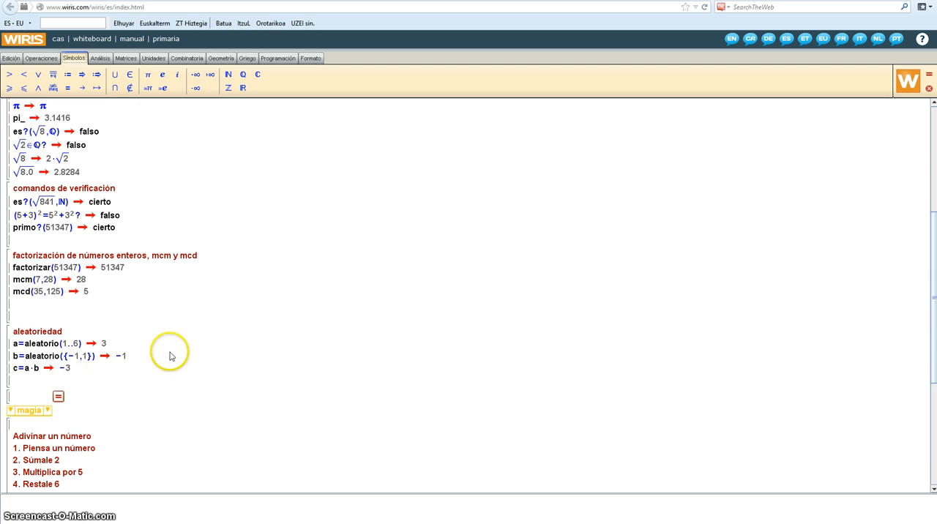
pyautogui.click(164, 351)
pyautogui.click(163, 356)
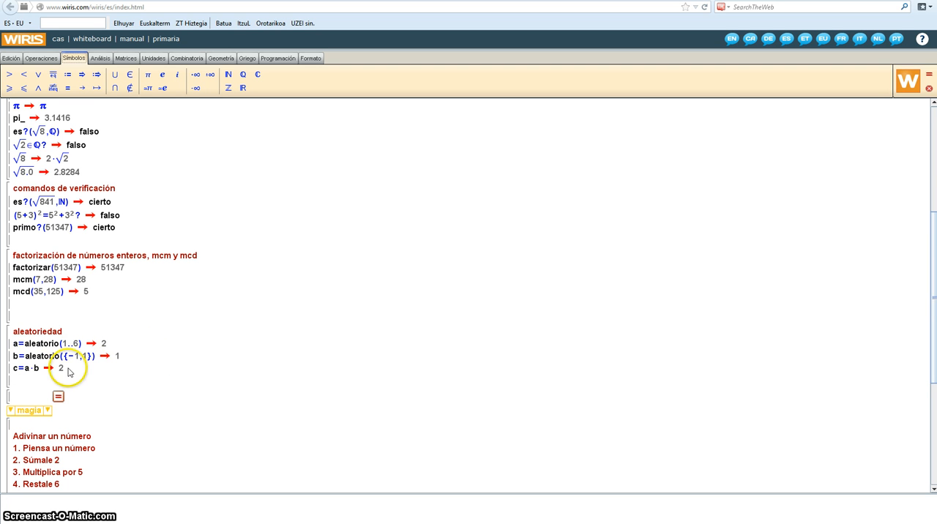
pyautogui.click(162, 356)
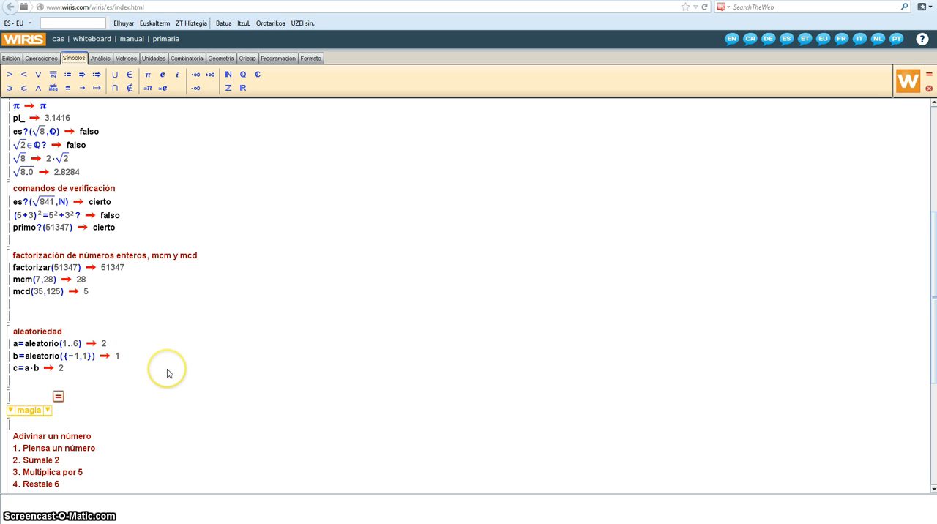
# Examine the "Adivinar un número" instructions and the adivina() commands in the magia section
pyautogui.scroll(-1, 167, 373)
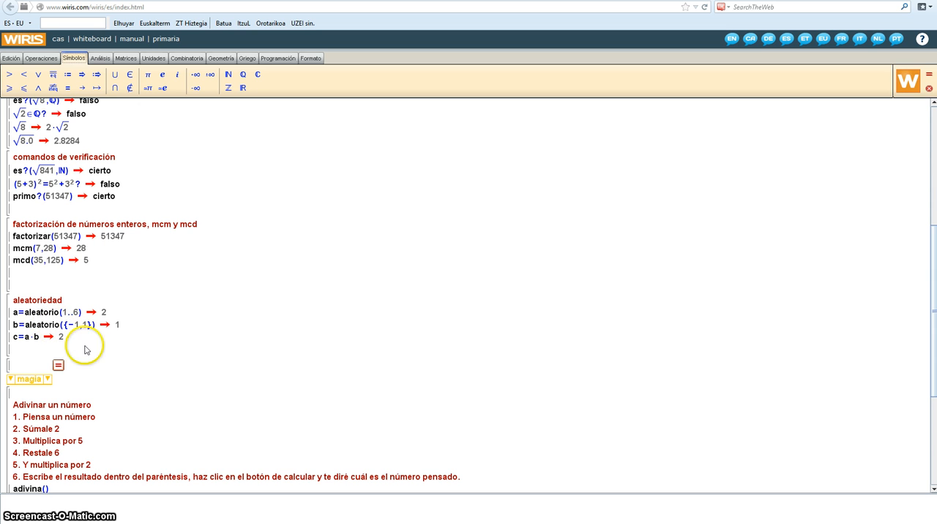
pyautogui.scroll(-1, 147, 351)
pyautogui.scroll(-3, 164, 340)
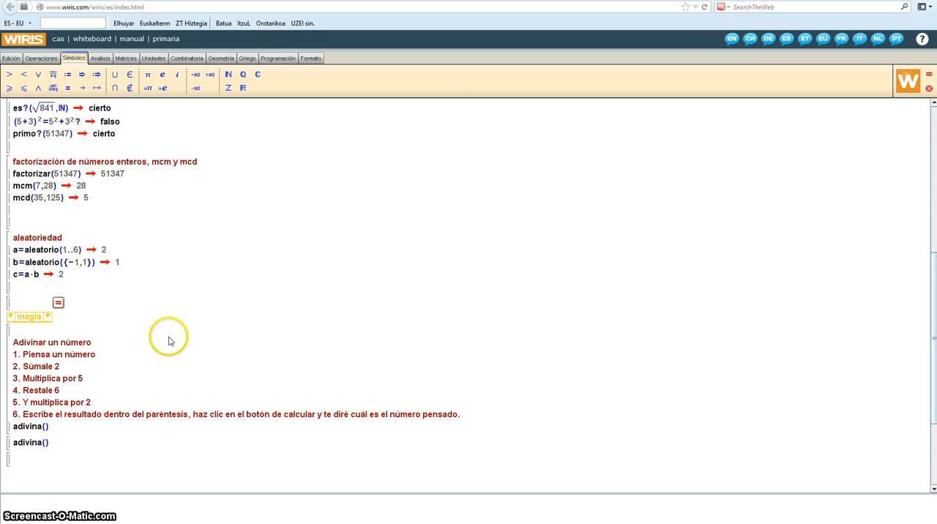
pyautogui.scroll(-1, 197, 332)
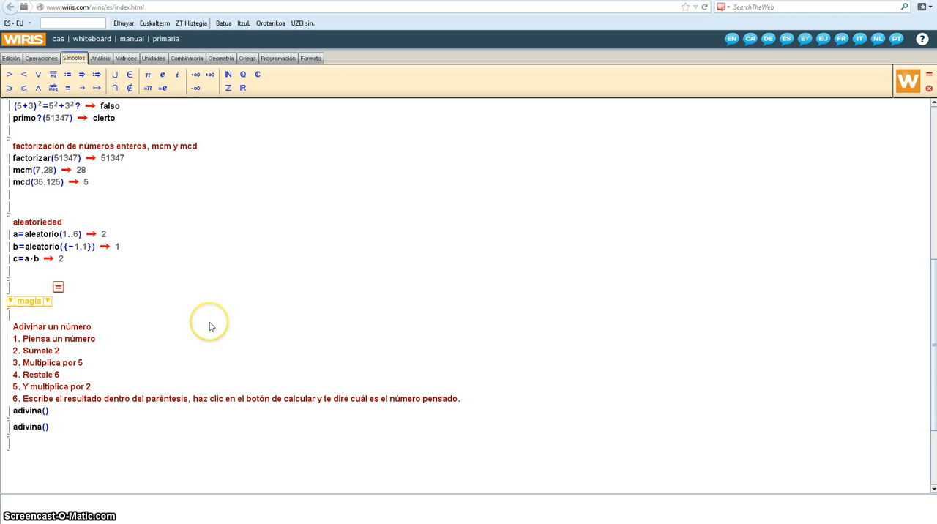